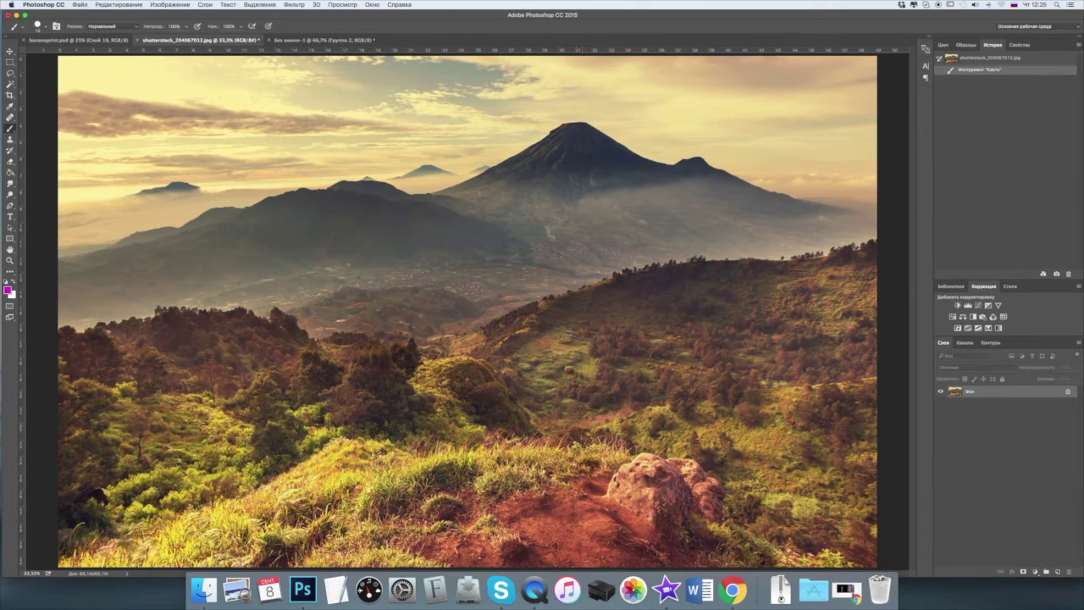
- Draw four magenta curved strokes from the distant hills to the foreground, then show Без имени-1's horizon line
drag(513, 458, 439, 367)
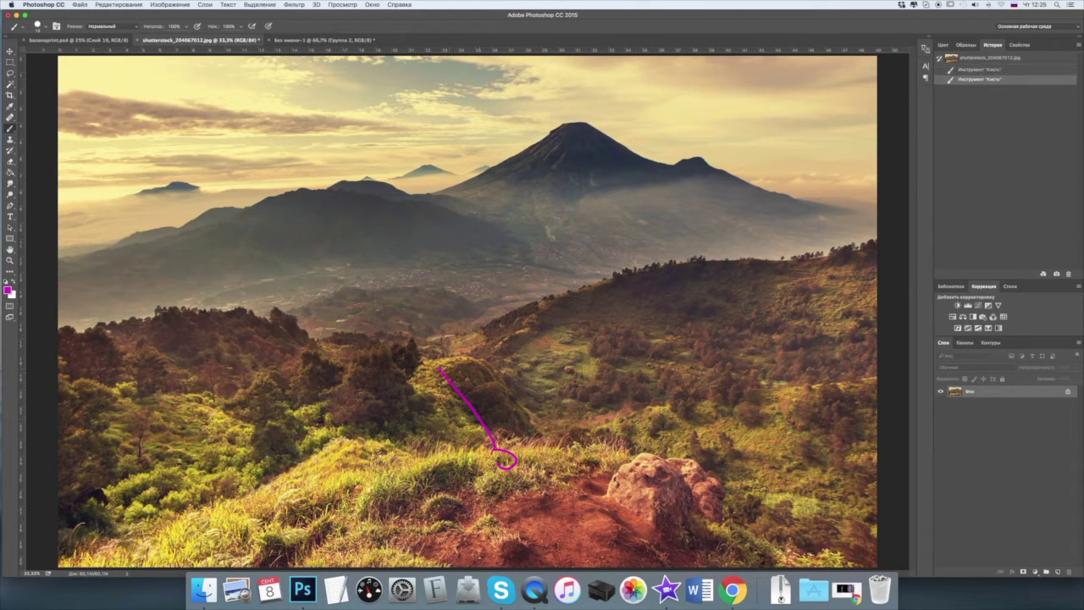
mouse_move(599, 298)
mouse_down()
mouse_move(556, 244)
mouse_move(434, 154)
mouse_up()
mouse_move(645, 464)
mouse_down()
mouse_move(598, 415)
mouse_move(383, 267)
mouse_up()
drag(318, 415, 204, 232)
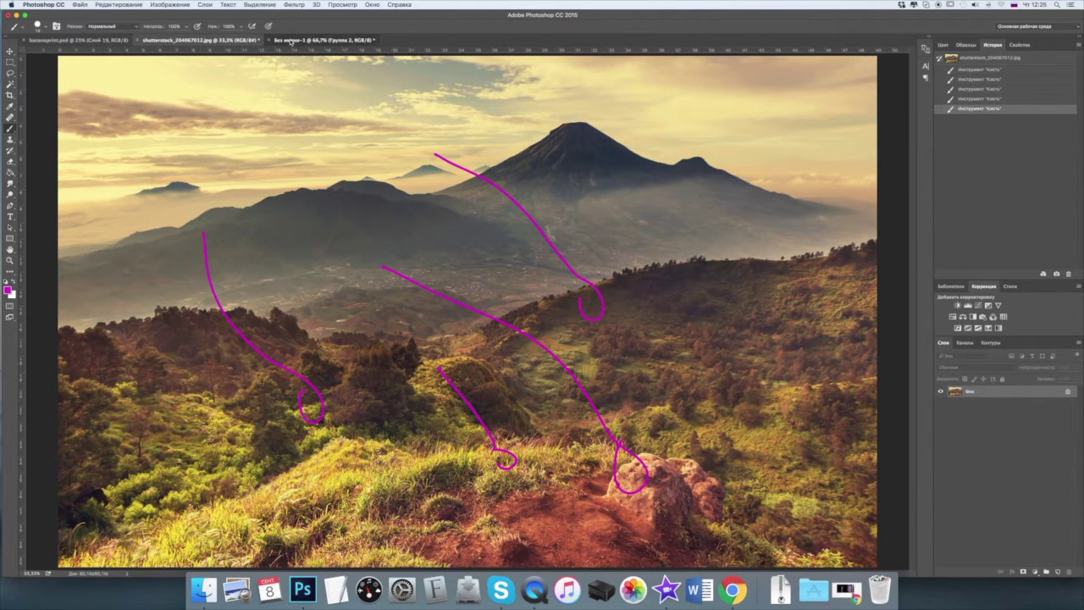
click(291, 41)
click(940, 458)
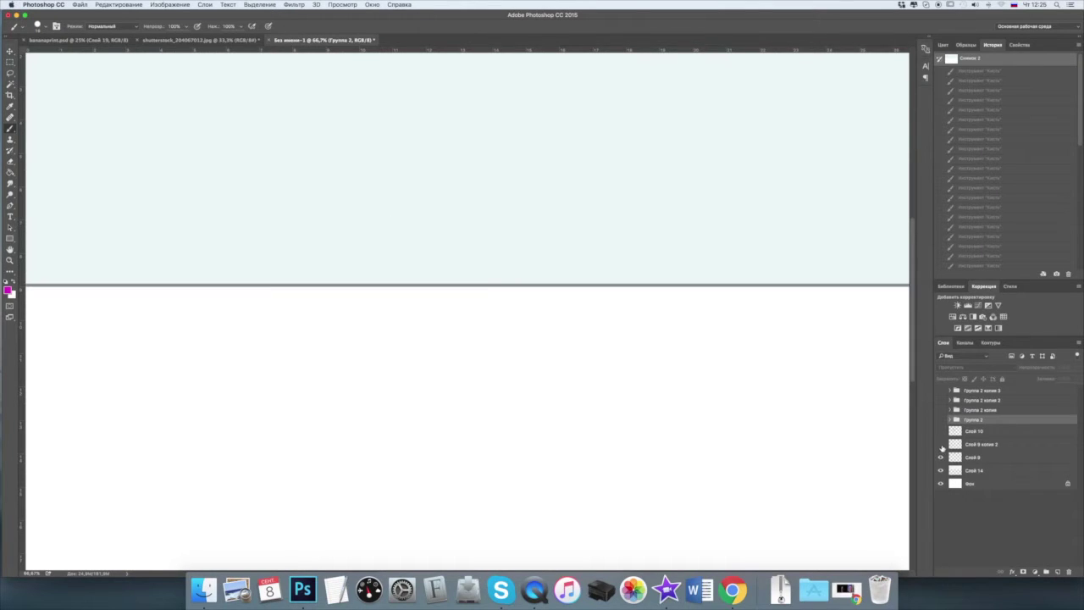
- Show the Группа 2 columns, hide the guide lines, and select Слой 11 for notes
click(940, 431)
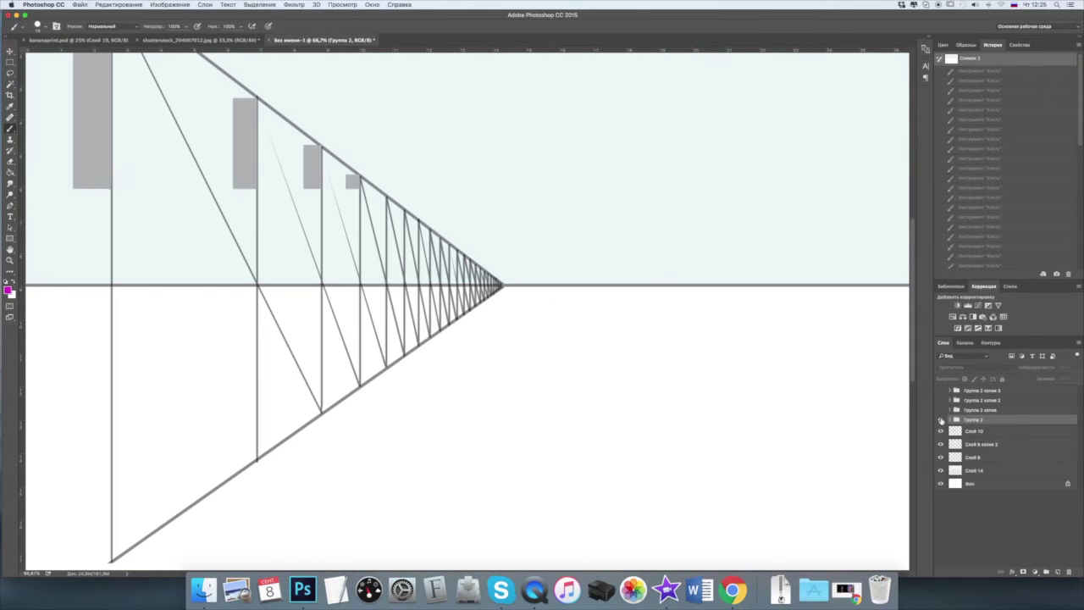
click(940, 457)
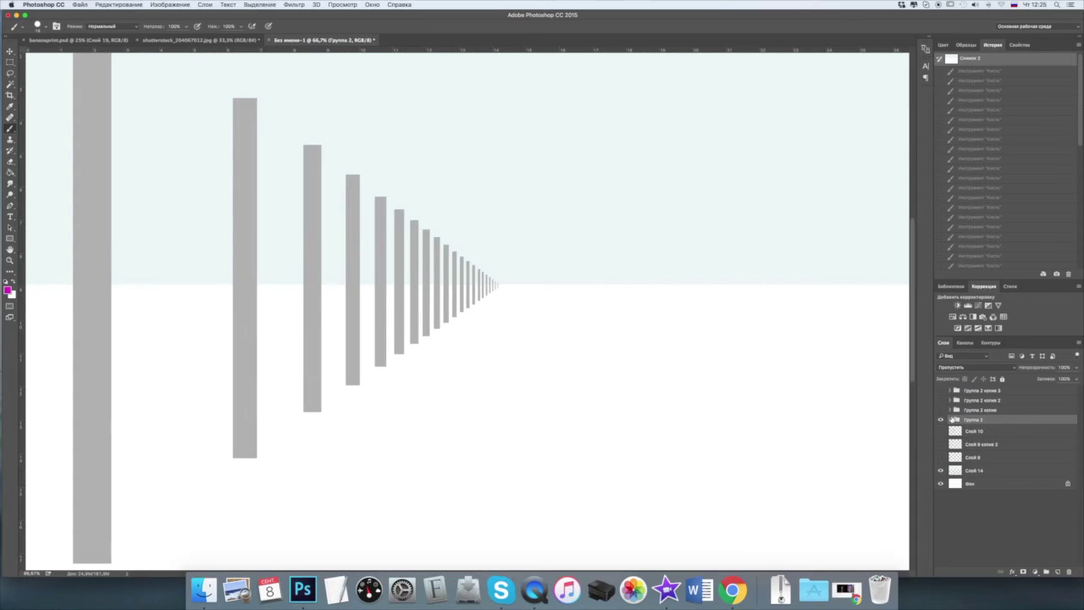
click(950, 419)
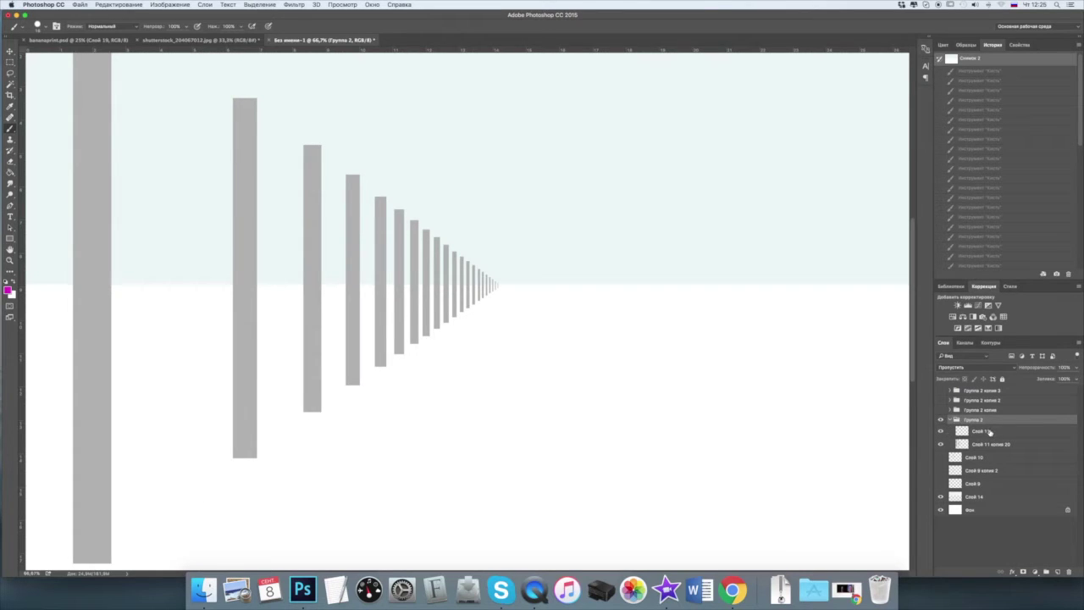
click(988, 432)
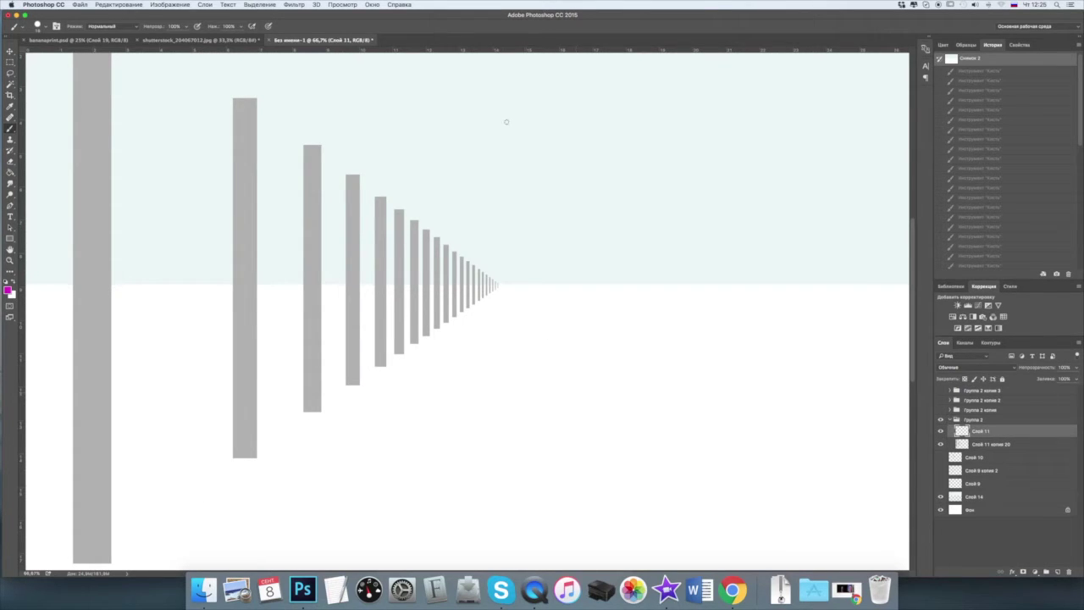
- Handwrite 'ЛИНЕЙНАЯ ПЕР.' in magenta above the receding columns
mouse_move(468, 154)
mouse_down()
mouse_move(479, 105)
mouse_move(490, 151)
mouse_up()
mouse_move(500, 105)
mouse_down()
mouse_move(511, 152)
mouse_move(526, 108)
mouse_move(547, 150)
mouse_up()
drag(550, 105, 565, 127)
mouse_move(569, 101)
mouse_down()
mouse_move(574, 153)
mouse_move(601, 143)
mouse_move(596, 102)
mouse_up()
mouse_move(579, 126)
mouse_down()
mouse_move(597, 123)
mouse_move(610, 147)
mouse_move(628, 103)
mouse_up()
mouse_move(629, 102)
mouse_down()
mouse_move(632, 149)
mouse_move(626, 82)
mouse_move(650, 151)
mouse_up()
mouse_move(652, 127)
mouse_down()
mouse_move(674, 123)
mouse_move(673, 145)
mouse_up()
drag(697, 100, 684, 153)
mouse_move(700, 102)
mouse_down()
mouse_move(713, 137)
mouse_move(704, 122)
mouse_move(767, 132)
mouse_up()
mouse_move(550, 171)
mouse_down()
mouse_move(550, 205)
mouse_move(620, 204)
mouse_move(611, 171)
mouse_up()
mouse_move(593, 186)
mouse_down()
mouse_move(628, 205)
mouse_move(628, 193)
mouse_up()
click(649, 205)
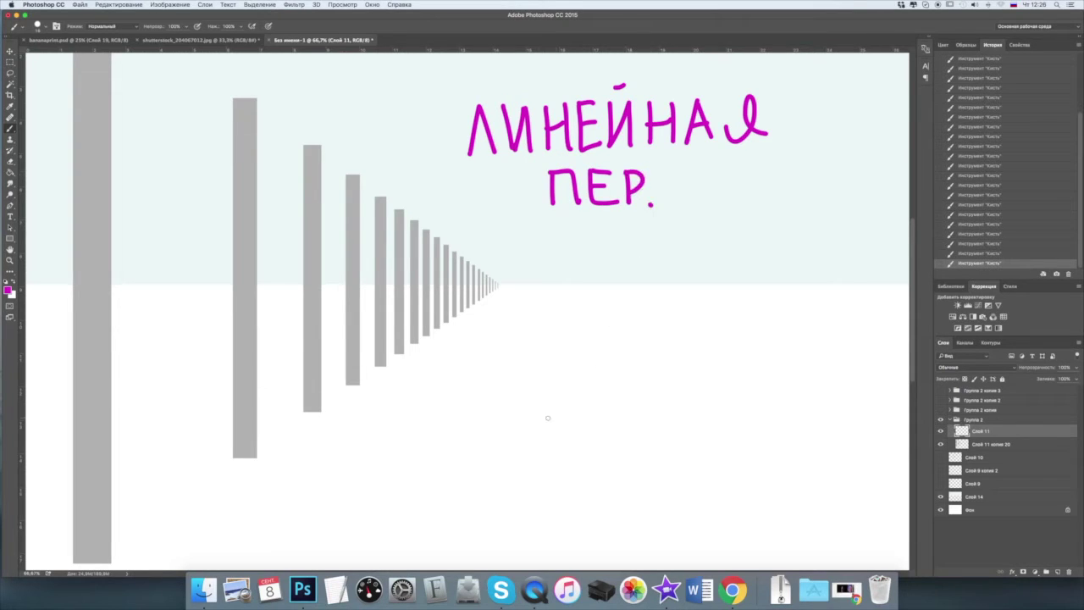
- Handwrite 'РАЗМЕР' in magenta below the horizon
mouse_move(511, 412)
mouse_down()
mouse_move(511, 465)
mouse_move(510, 441)
mouse_move(566, 460)
mouse_move(560, 438)
mouse_up()
mouse_move(569, 418)
mouse_down()
mouse_move(585, 433)
mouse_move(578, 458)
mouse_move(630, 434)
mouse_move(652, 456)
mouse_up()
mouse_move(665, 415)
mouse_down()
mouse_move(706, 453)
mouse_move(691, 413)
mouse_move(720, 457)
mouse_up()
drag(718, 413, 721, 436)
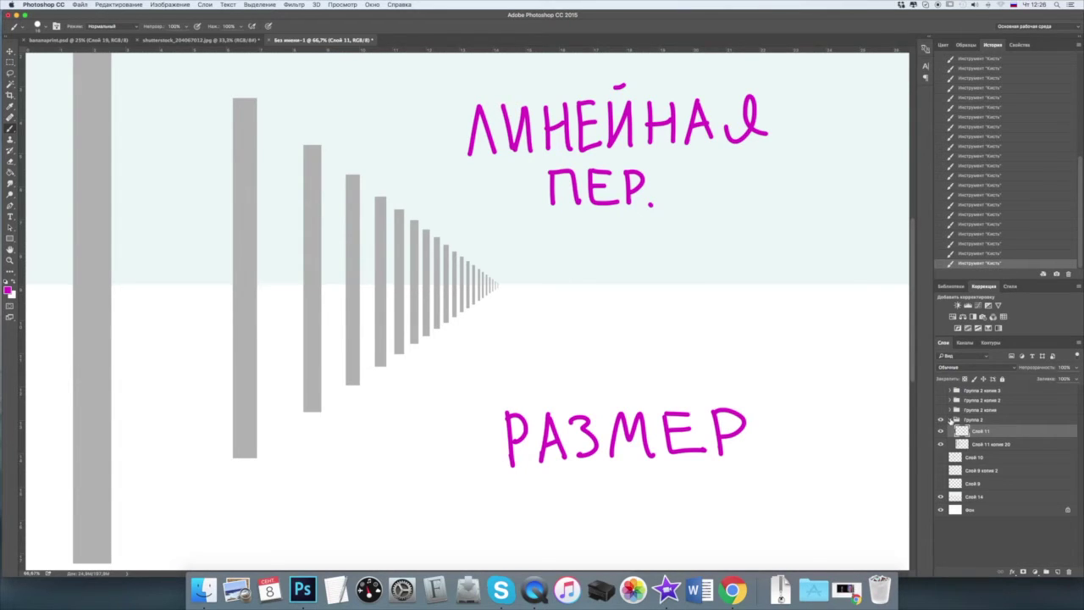
- Hide Группа 2, show the shaded Группа 2 копия columns, and select a layer inside it
click(950, 419)
click(941, 419)
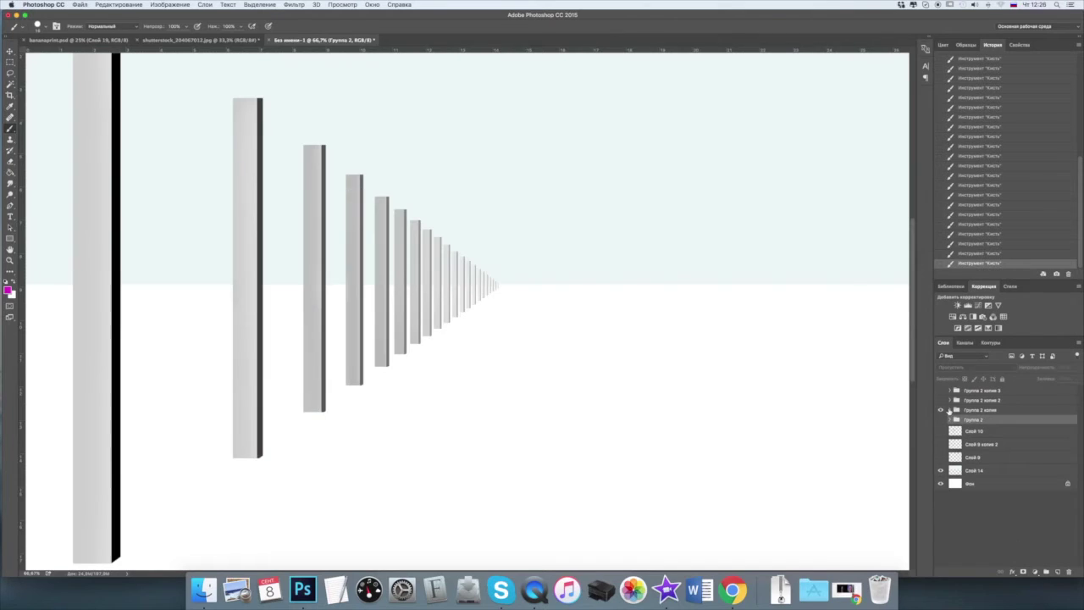
click(949, 410)
click(984, 421)
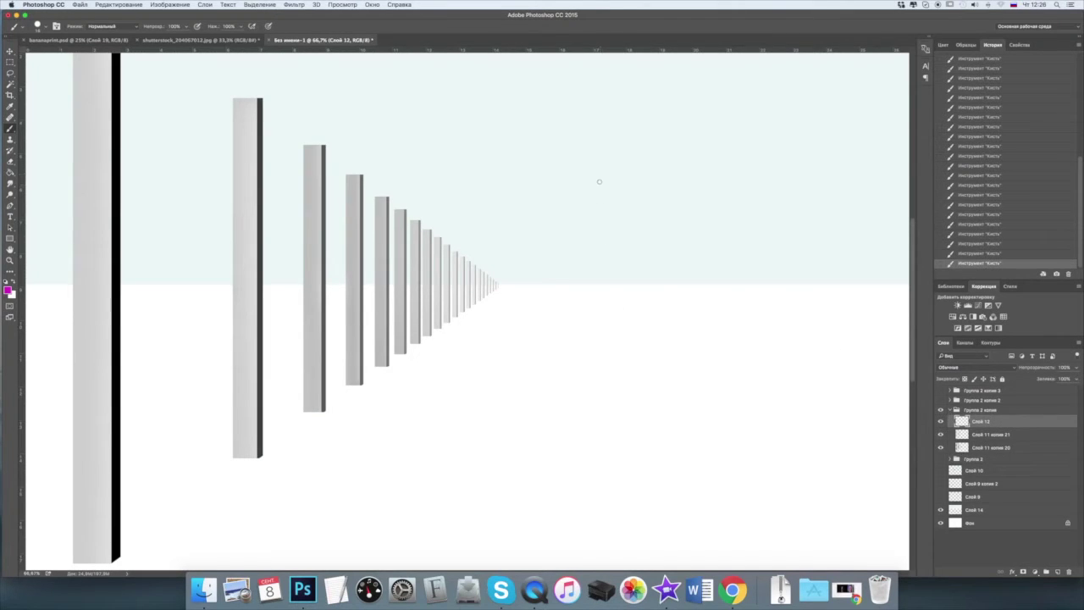
- Handwrite 'ТОНАЛЬНАЯ ПЕР' in magenta above the columns
mouse_move(472, 104)
mouse_down()
mouse_move(472, 143)
mouse_move(488, 104)
mouse_move(495, 136)
mouse_move(508, 105)
mouse_move(525, 142)
mouse_up()
click(523, 110)
mouse_move(527, 125)
mouse_down()
mouse_move(547, 123)
mouse_move(547, 144)
mouse_up()
mouse_move(571, 104)
mouse_down()
mouse_move(558, 143)
mouse_move(582, 140)
mouse_move(576, 128)
mouse_move(614, 142)
mouse_up()
mouse_move(620, 105)
mouse_down()
mouse_move(628, 142)
mouse_move(659, 110)
mouse_move(658, 142)
mouse_up()
mouse_move(682, 101)
mouse_down()
mouse_move(672, 140)
mouse_move(699, 138)
mouse_move(689, 123)
mouse_move(730, 98)
mouse_move(749, 135)
mouse_up()
mouse_move(572, 161)
mouse_down()
mouse_move(575, 200)
mouse_move(635, 200)
mouse_move(631, 165)
mouse_move(631, 181)
mouse_up()
mouse_move(645, 166)
mouse_down()
mouse_move(645, 202)
mouse_move(648, 186)
mouse_up()
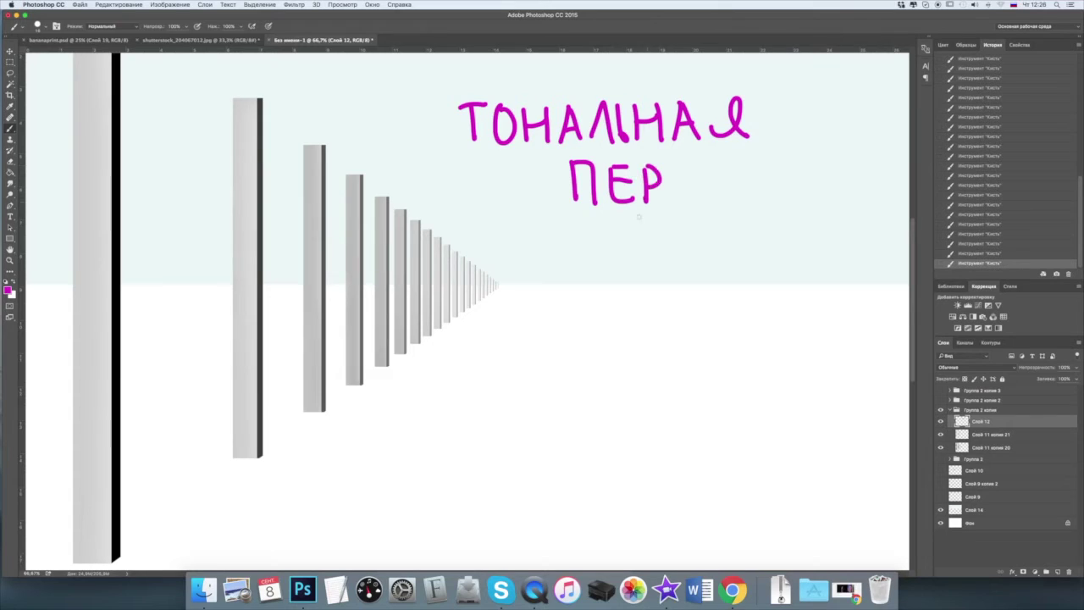
- Handwrite 'КОНТРАСТ' in magenta below the horizon
drag(512, 349, 511, 396)
drag(543, 361, 547, 393)
drag(562, 362, 584, 391)
drag(586, 374, 602, 372)
drag(604, 358, 606, 397)
mouse_move(624, 361)
mouse_down()
mouse_move(624, 393)
mouse_move(636, 355)
mouse_move(646, 396)
mouse_move(650, 381)
mouse_move(743, 389)
mouse_up()
drag(728, 352, 760, 351)
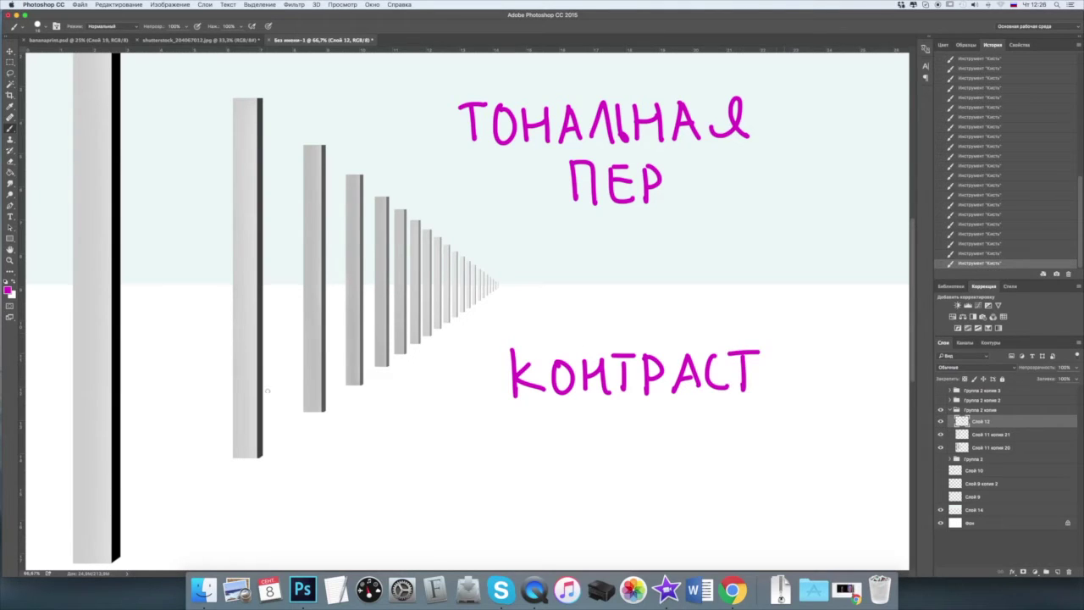
- Circle the near and far shaded column edges, then hide the shaded columns group
drag(127, 364, 129, 359)
mouse_move(386, 298)
mouse_down()
mouse_move(375, 315)
mouse_move(388, 298)
mouse_up()
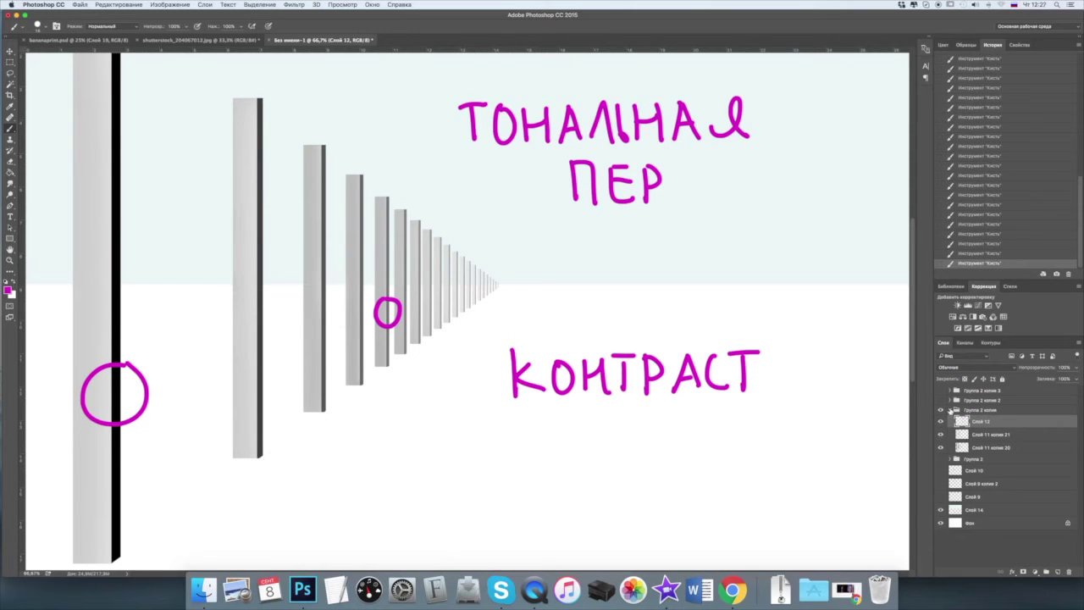
click(950, 410)
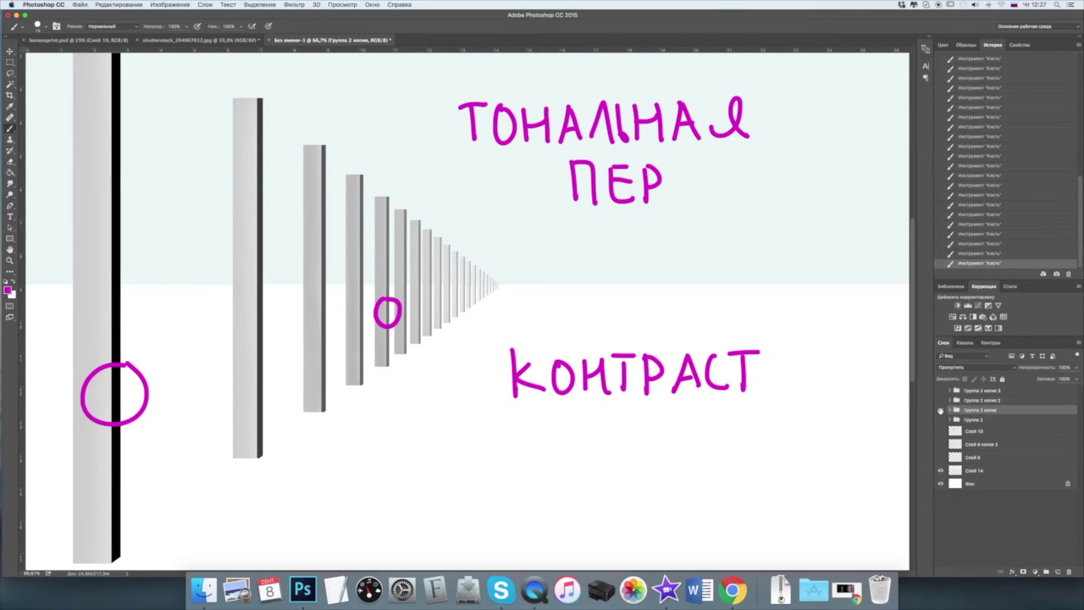
click(939, 409)
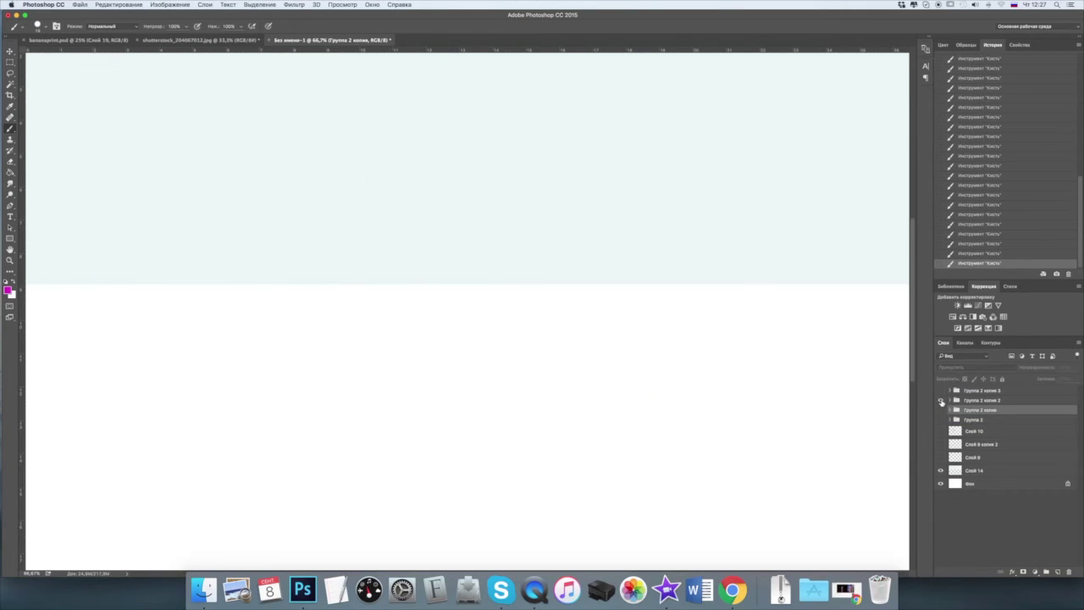
- Show the blurred Группа 2 копия 2 columns and handwrite 'ВОЗДУШНАЯ' on Слой 12
click(949, 400)
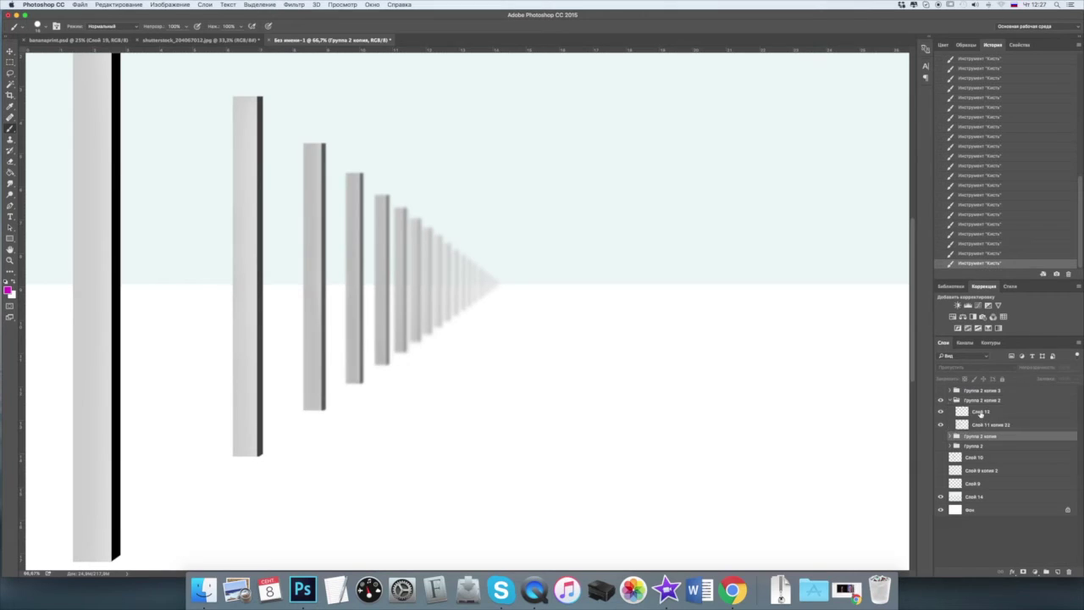
click(984, 412)
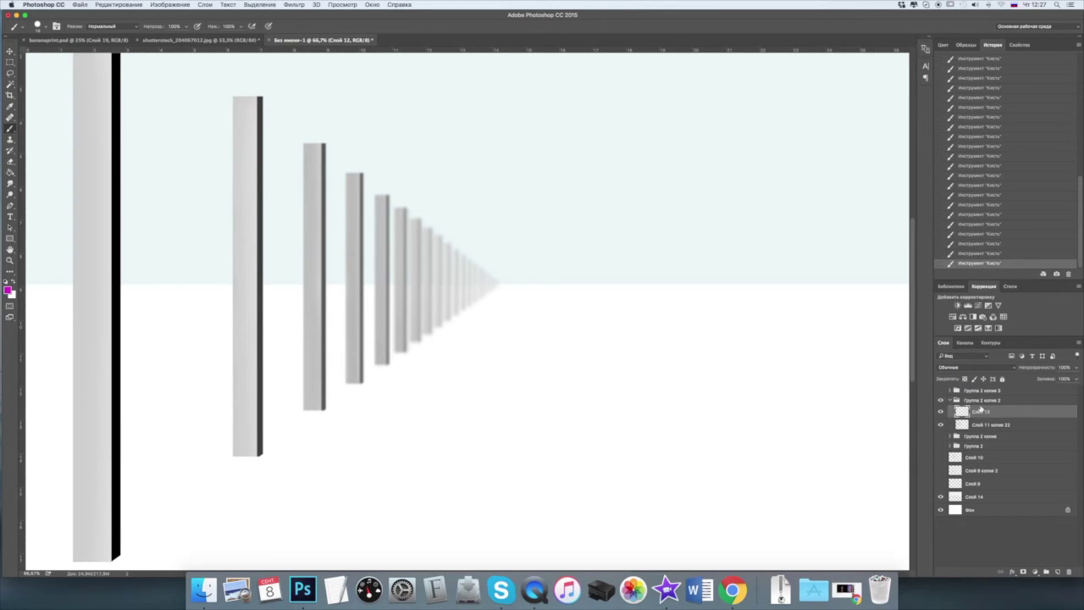
mouse_move(427, 101)
mouse_down()
mouse_move(433, 150)
mouse_move(448, 133)
mouse_move(434, 146)
mouse_up()
drag(474, 105, 496, 139)
mouse_move(539, 98)
mouse_down()
mouse_move(530, 138)
mouse_move(553, 119)
mouse_move(557, 135)
mouse_up()
mouse_move(526, 141)
mouse_down()
mouse_move(561, 138)
mouse_move(559, 150)
mouse_move(529, 150)
mouse_up()
drag(574, 100, 580, 146)
drag(610, 102, 632, 140)
mouse_move(646, 100)
mouse_down()
mouse_move(647, 141)
mouse_move(629, 135)
mouse_move(664, 138)
mouse_move(684, 119)
mouse_up()
mouse_move(685, 102)
mouse_down()
mouse_move(685, 140)
mouse_move(723, 136)
mouse_move(719, 123)
mouse_up()
drag(734, 127, 777, 132)
- Write 'ПЕР' beneath it and 'фокус.' below the horizon in magenta
mouse_move(590, 170)
mouse_down()
mouse_move(591, 208)
mouse_move(613, 173)
mouse_move(611, 208)
mouse_up()
mouse_move(626, 176)
mouse_down()
mouse_move(629, 204)
mouse_move(648, 205)
mouse_up()
mouse_move(626, 173)
mouse_down()
mouse_move(644, 172)
mouse_move(657, 207)
mouse_up()
drag(658, 171, 660, 190)
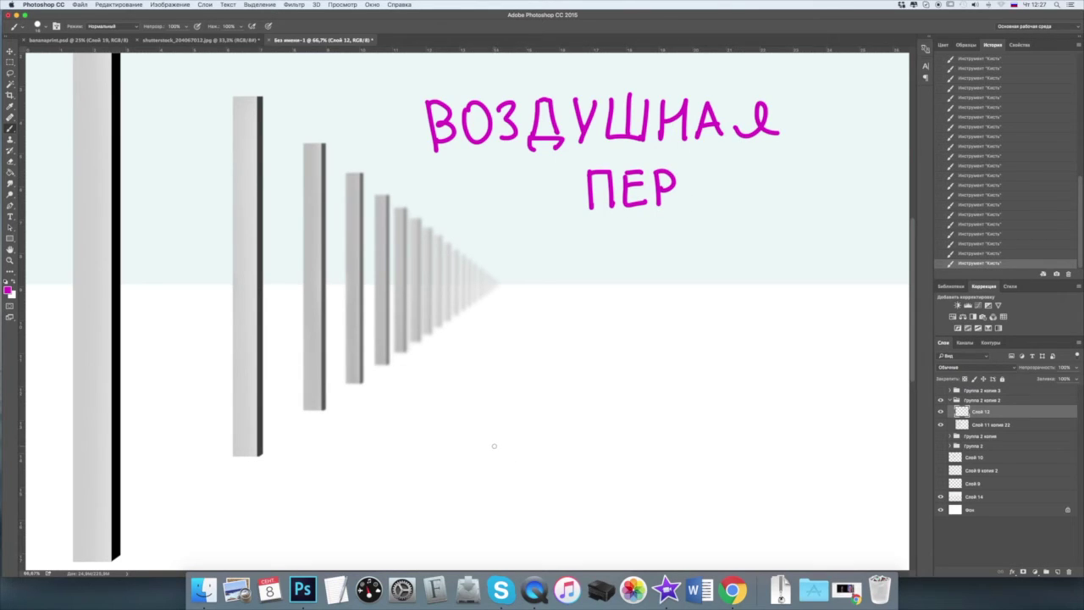
mouse_move(494, 442)
mouse_down()
mouse_move(499, 478)
mouse_move(530, 442)
mouse_move(552, 464)
mouse_up()
mouse_move(563, 442)
mouse_down()
mouse_move(556, 452)
mouse_move(579, 458)
mouse_move(606, 435)
mouse_move(603, 488)
mouse_up()
drag(639, 439, 643, 458)
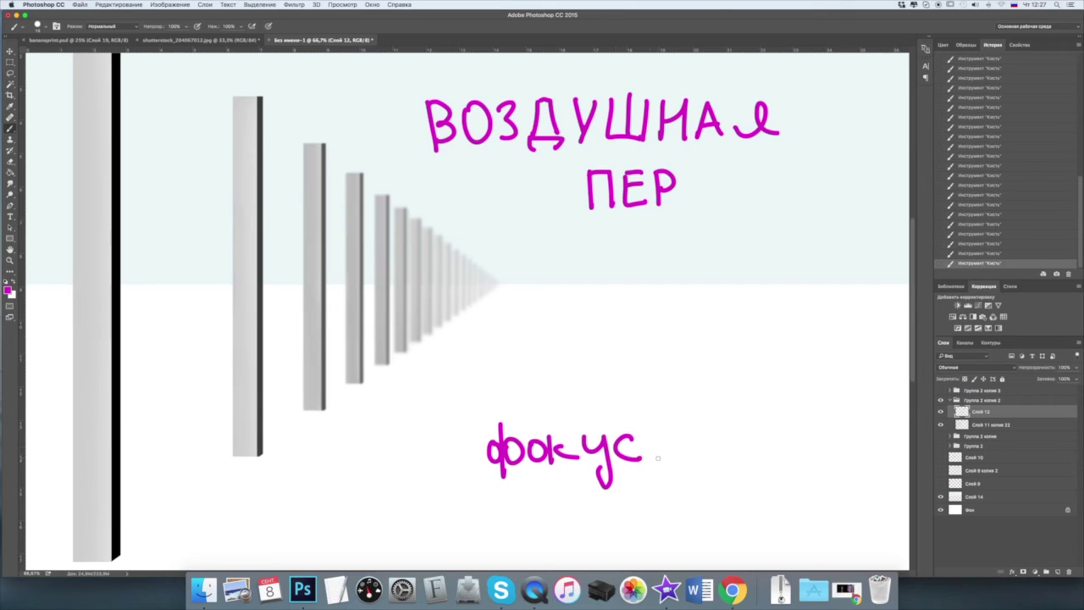
- Circle the sharp nearest column and a blurred farther column, then collapse the group
drag(91, 419, 127, 392)
mouse_move(354, 296)
mouse_down()
mouse_move(365, 321)
mouse_move(356, 292)
mouse_up()
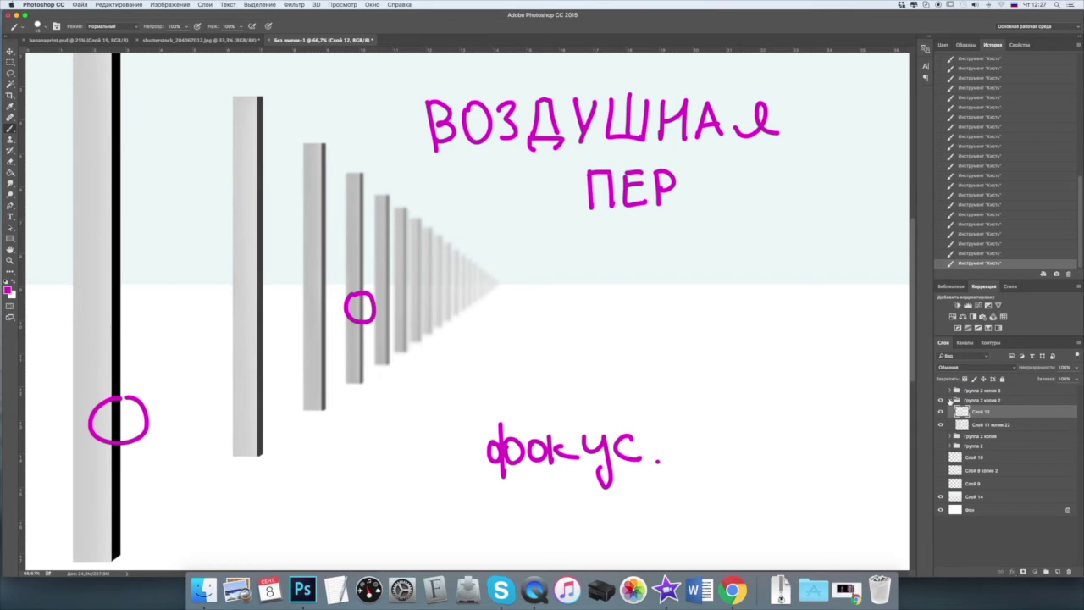
click(949, 400)
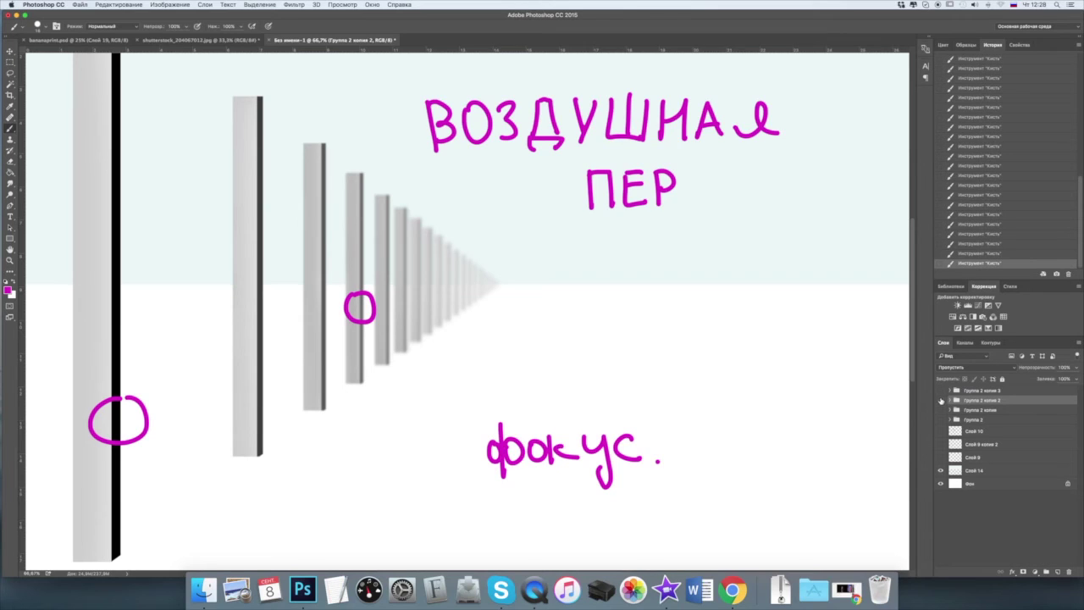
- Swap to the bluish-faded Группа 2 копия 3 columns and select Слой 12
click(939, 400)
click(949, 391)
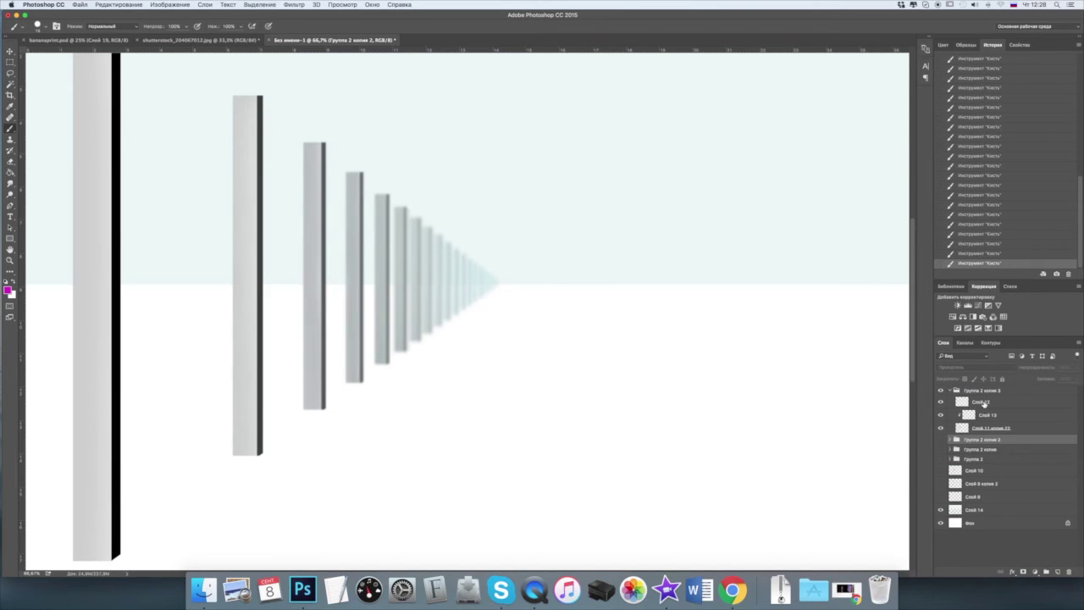
click(984, 403)
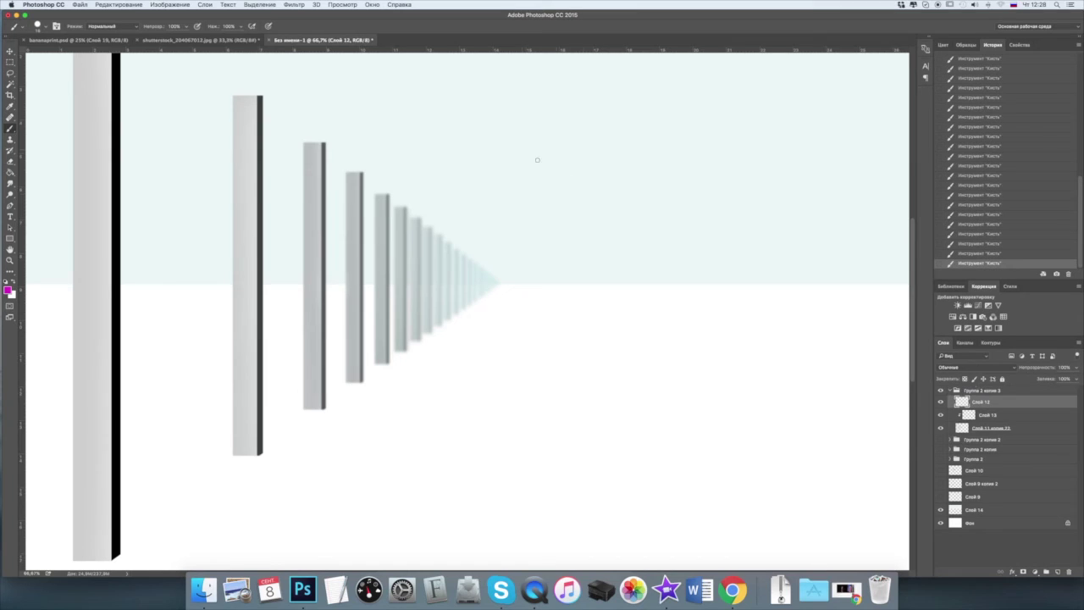
- Handwrite 'ВОЗДУШНАЯ ПЕР.' in magenta above the faded columns
drag(439, 103, 439, 115)
mouse_move(452, 103)
mouse_down()
mouse_move(441, 140)
mouse_move(497, 112)
mouse_move(479, 114)
mouse_move(508, 137)
mouse_up()
drag(548, 102, 535, 140)
mouse_move(544, 103)
mouse_down()
mouse_move(564, 103)
mouse_move(577, 153)
mouse_move(533, 152)
mouse_up()
drag(593, 104, 608, 137)
mouse_move(621, 104)
mouse_down()
mouse_move(600, 152)
mouse_move(682, 139)
mouse_up()
mouse_move(680, 101)
mouse_down()
mouse_move(680, 137)
mouse_move(654, 136)
mouse_move(701, 141)
mouse_move(723, 120)
mouse_up()
mouse_move(725, 105)
mouse_down()
mouse_move(724, 142)
mouse_move(766, 141)
mouse_up()
drag(741, 130, 810, 143)
mouse_move(584, 169)
mouse_down()
mouse_move(583, 212)
mouse_move(642, 210)
mouse_move(640, 180)
mouse_move(637, 192)
mouse_up()
mouse_move(654, 178)
mouse_down()
mouse_move(654, 217)
mouse_move(655, 198)
mouse_up()
- Handwrite 'ЦВЕТ.' in magenta below the horizon
drag(501, 413, 542, 472)
drag(552, 416, 556, 450)
mouse_move(593, 415)
mouse_down()
mouse_move(619, 444)
mouse_move(614, 414)
mouse_up()
mouse_move(595, 428)
mouse_down()
mouse_move(618, 426)
mouse_move(635, 447)
mouse_move(657, 414)
mouse_up()
click(652, 447)
- Circle the nearest column's dark edge and the vanishing-point columns, then collapse the group
mouse_move(143, 368)
mouse_down()
mouse_move(86, 387)
mouse_move(149, 372)
mouse_up()
mouse_move(434, 272)
mouse_down()
mouse_move(464, 315)
mouse_move(440, 261)
mouse_move(430, 276)
mouse_up()
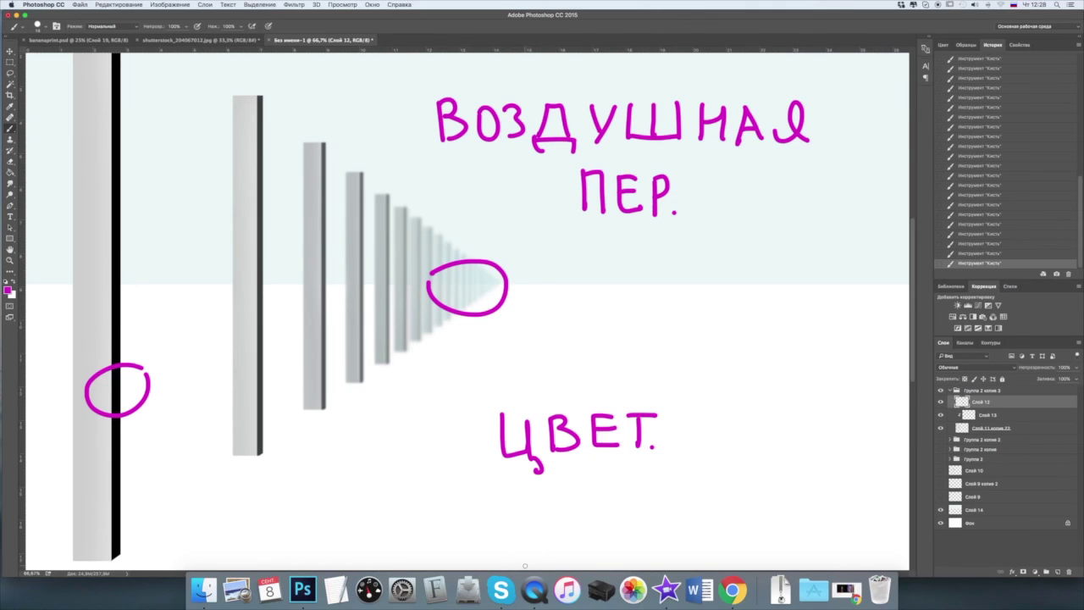
click(952, 391)
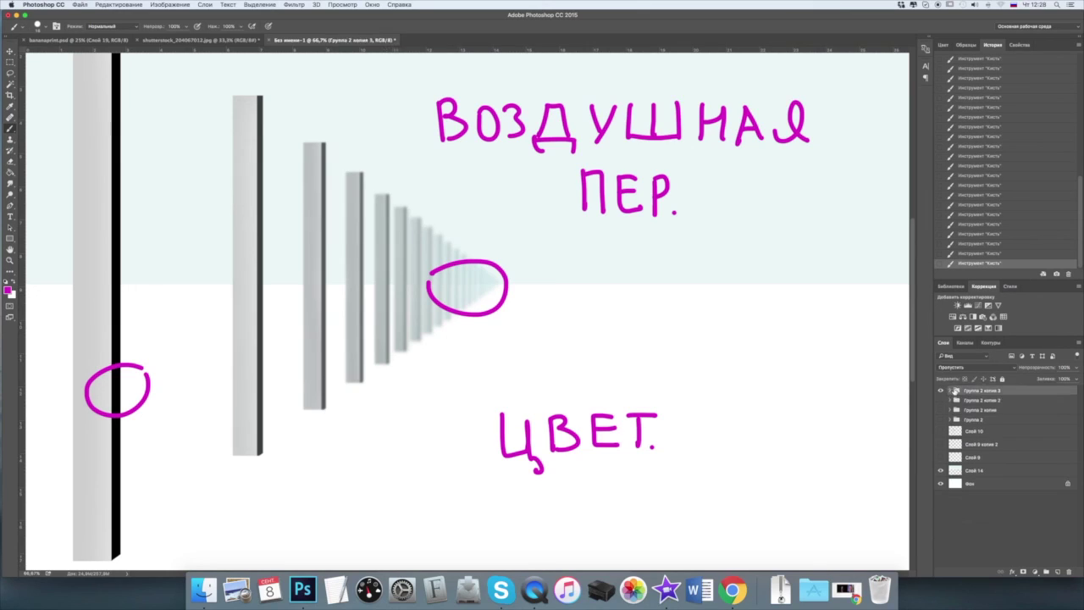